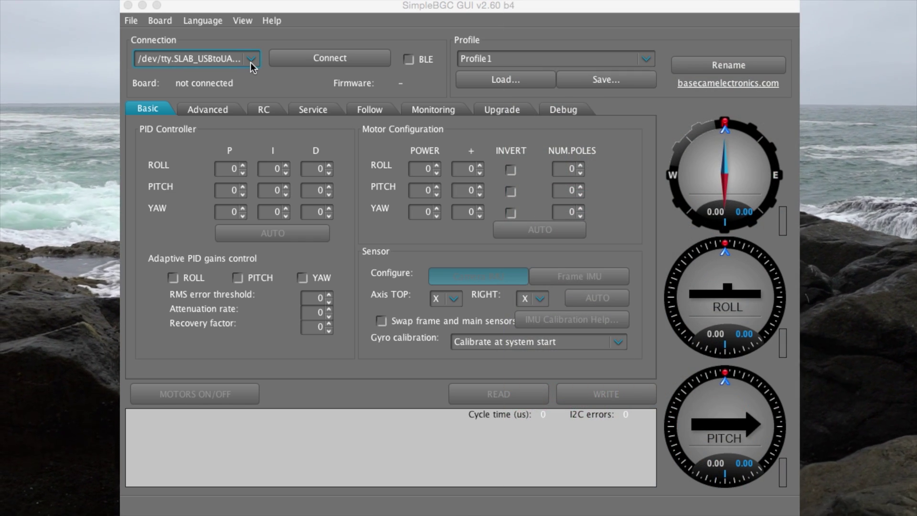
Connect to the gimbal board through the /dev/tty.SLAB_USBtoUART port
click(251, 59)
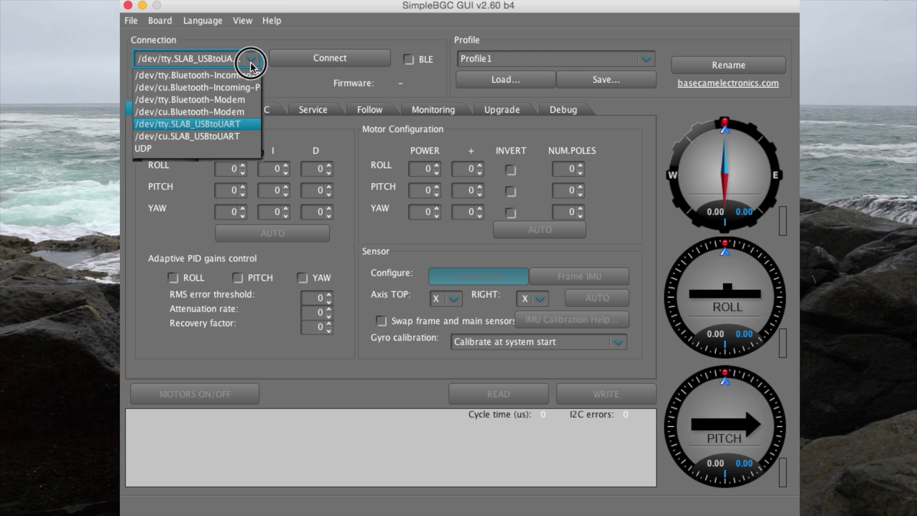
click(215, 124)
click(301, 63)
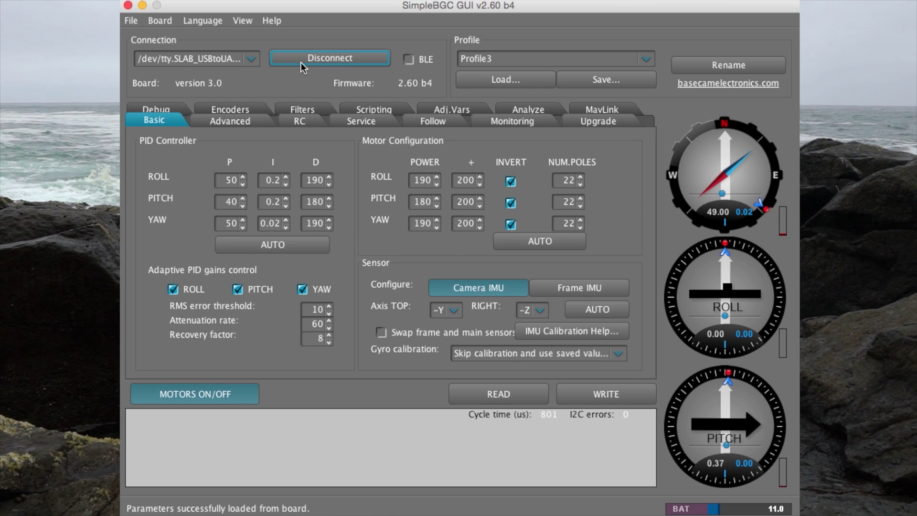
Save all profiles over all_profiles-oldprofile.profile, replacing its existing content
click(129, 21)
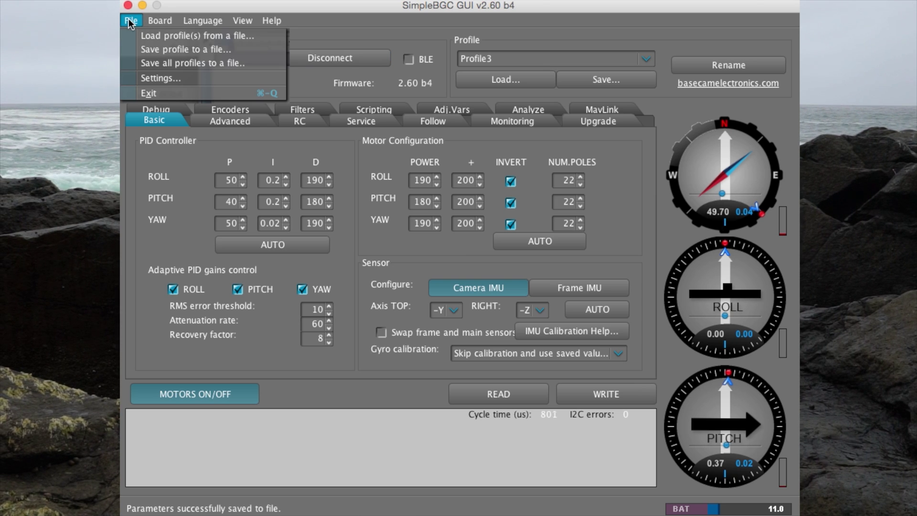
click(158, 68)
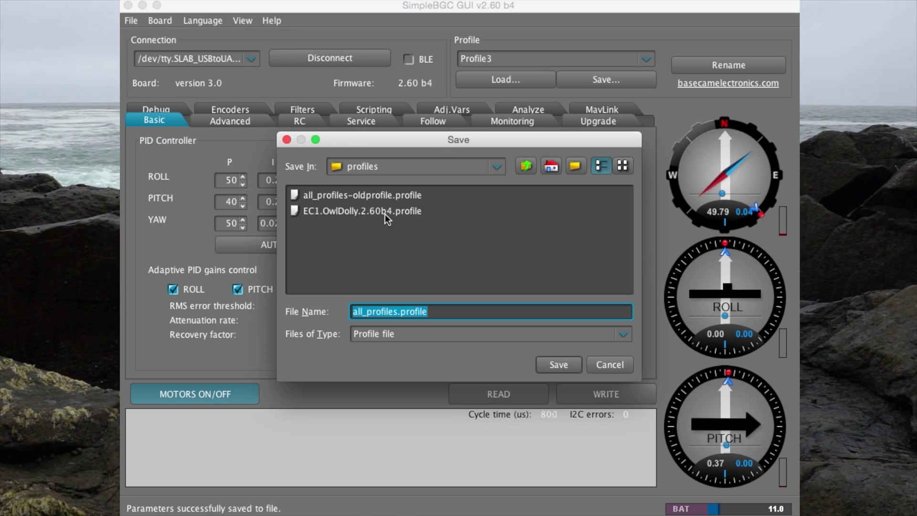
click(387, 195)
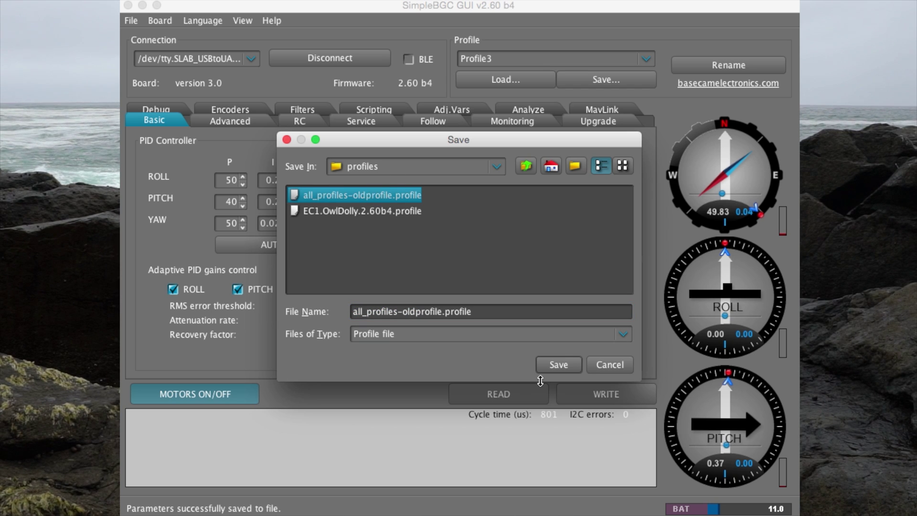
click(558, 366)
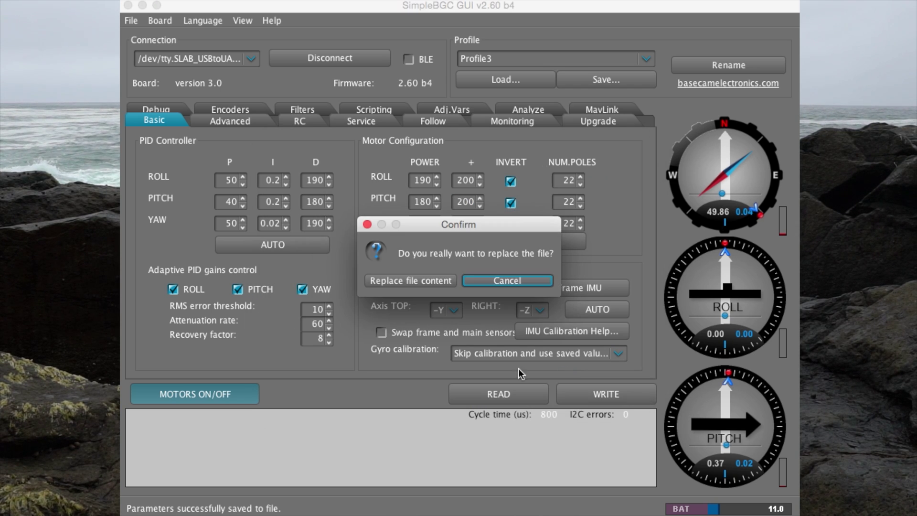
click(419, 285)
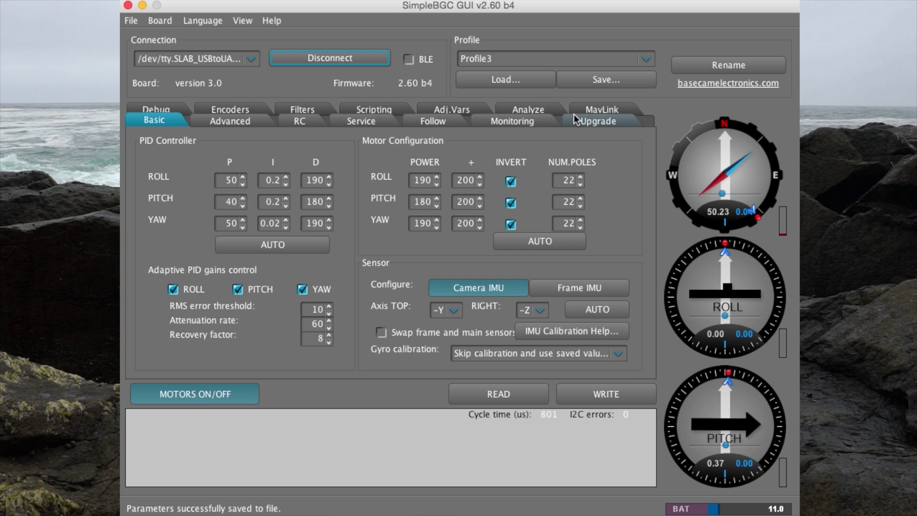
Check online for firmware in Upgrade and select 2.60 b4 ENCODERS version as target
click(592, 120)
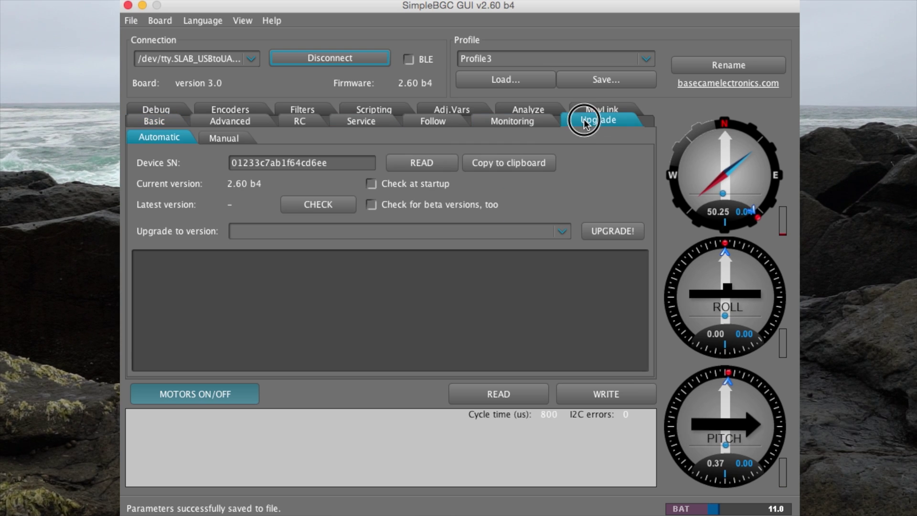
click(297, 205)
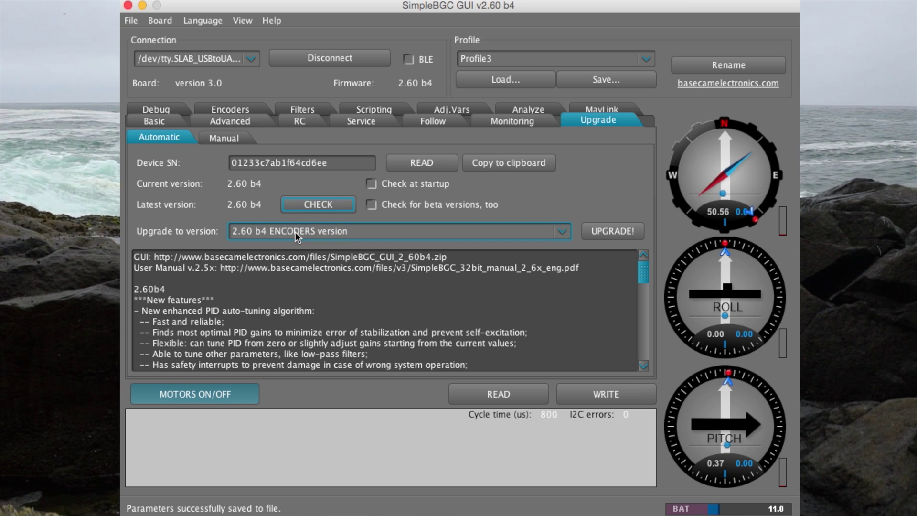
click(295, 232)
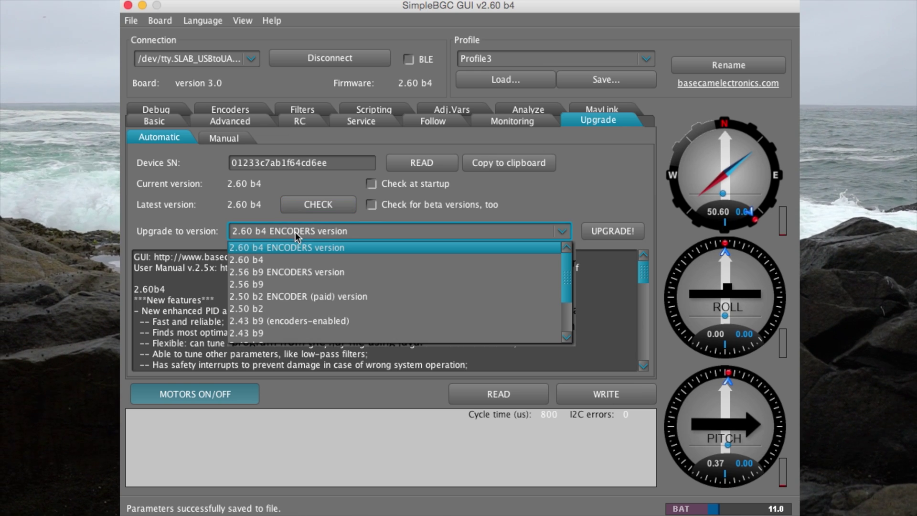
click(293, 246)
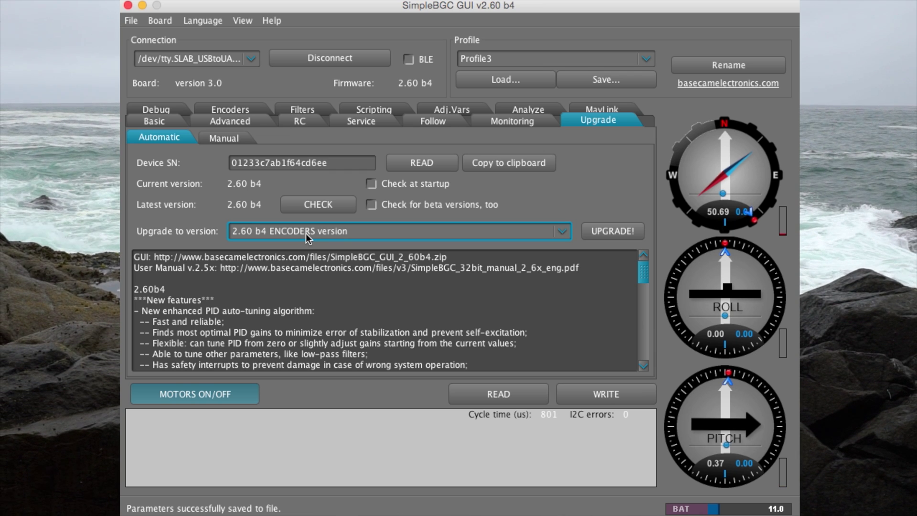
Flash the 2.60 b4 ENCODERS firmware, skipping registration, until the update succeeds
click(613, 228)
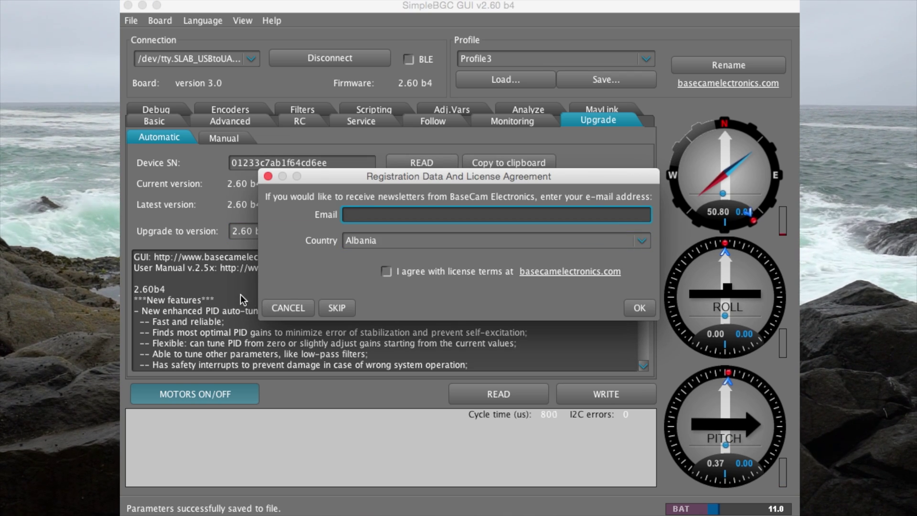
click(348, 310)
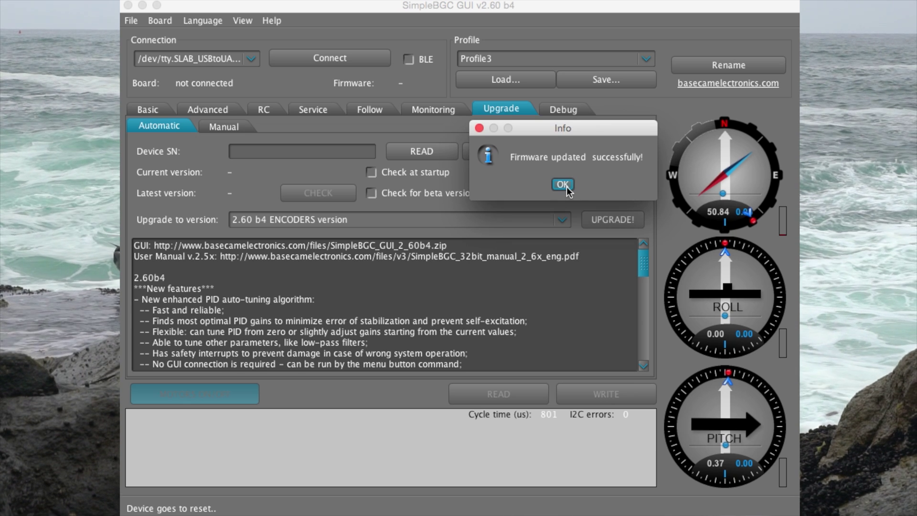
Reconnect to the updated board and load EC1.OwlDolly.2.60b4.profile from file
click(567, 187)
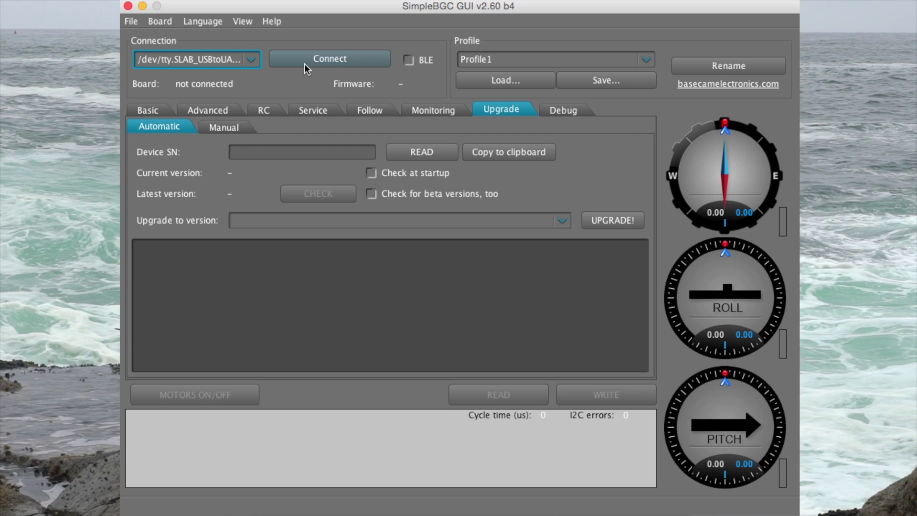
click(305, 64)
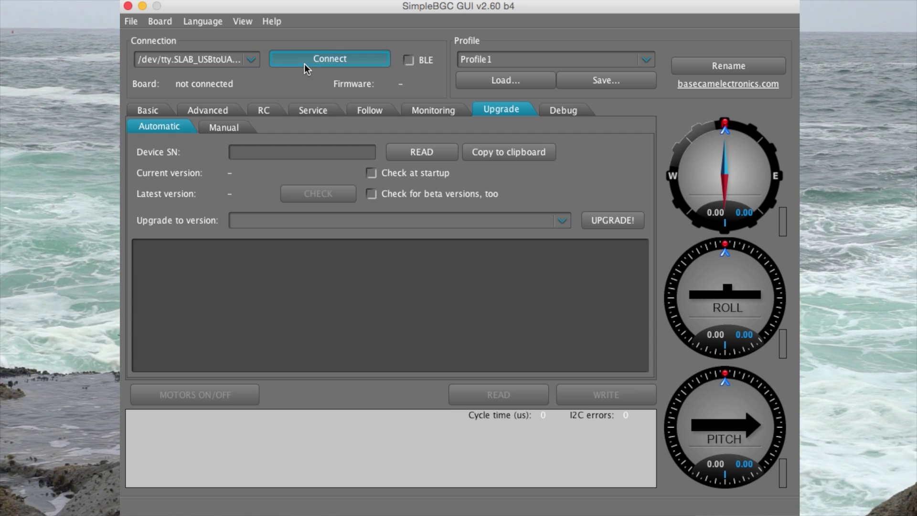
click(130, 23)
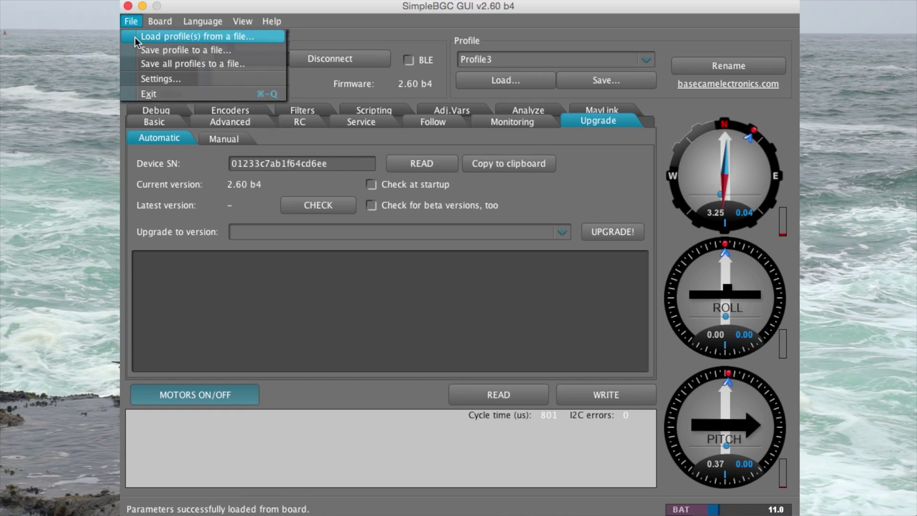
click(136, 42)
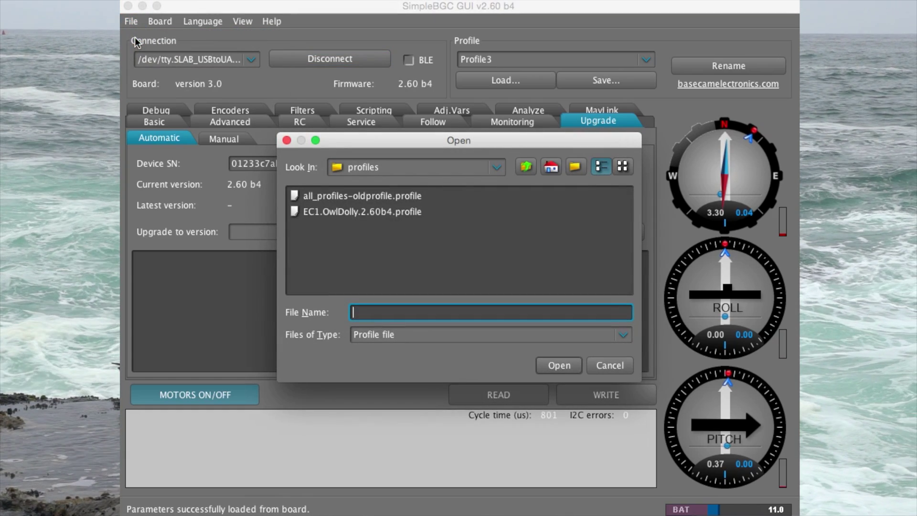
click(362, 213)
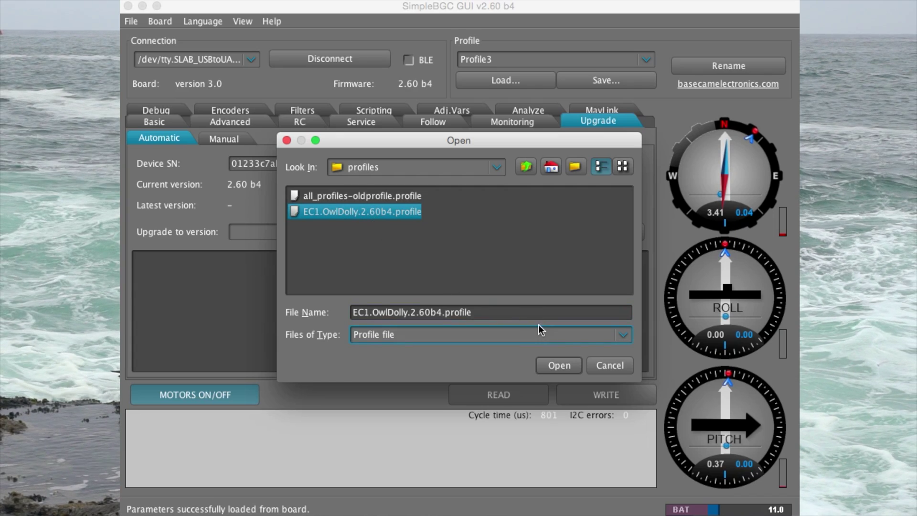
click(575, 363)
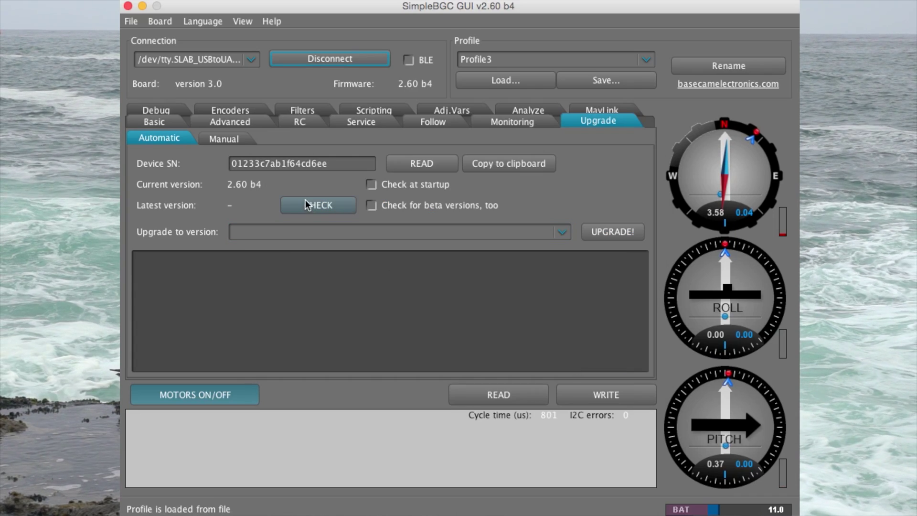
click(160, 21)
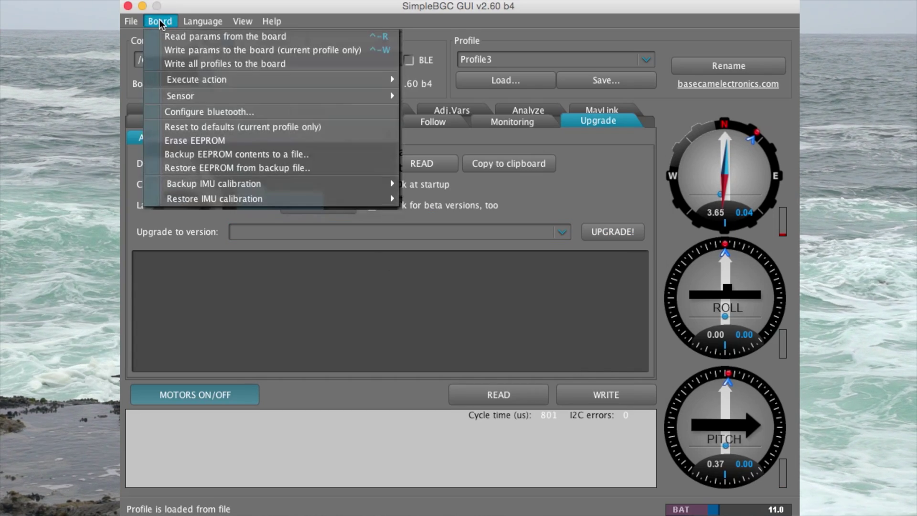
Write all the loaded Owl Dolly profiles to the board from the Board menu
click(161, 65)
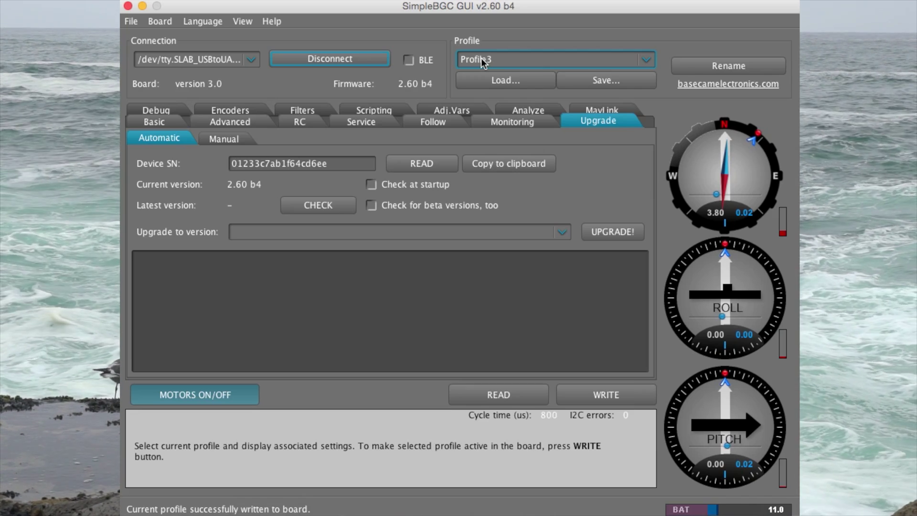
Switch to Profile1 and make it active on the board
click(483, 62)
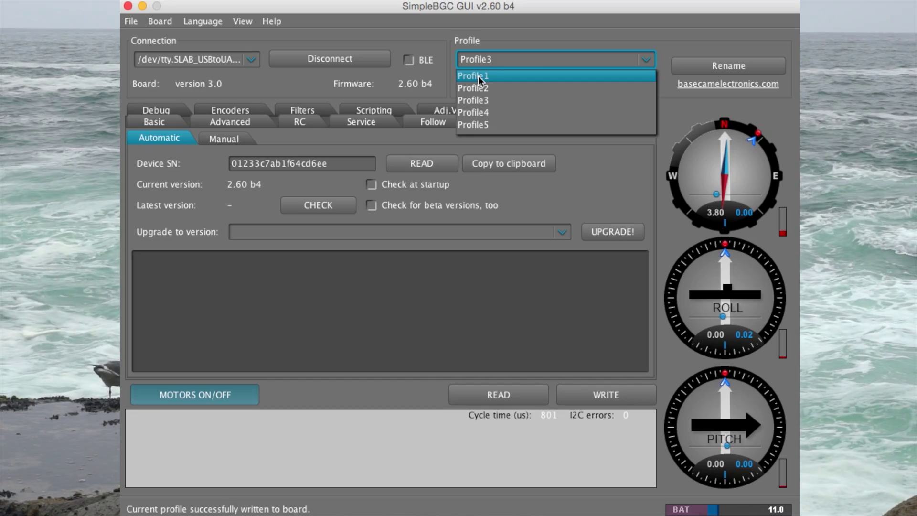
click(479, 76)
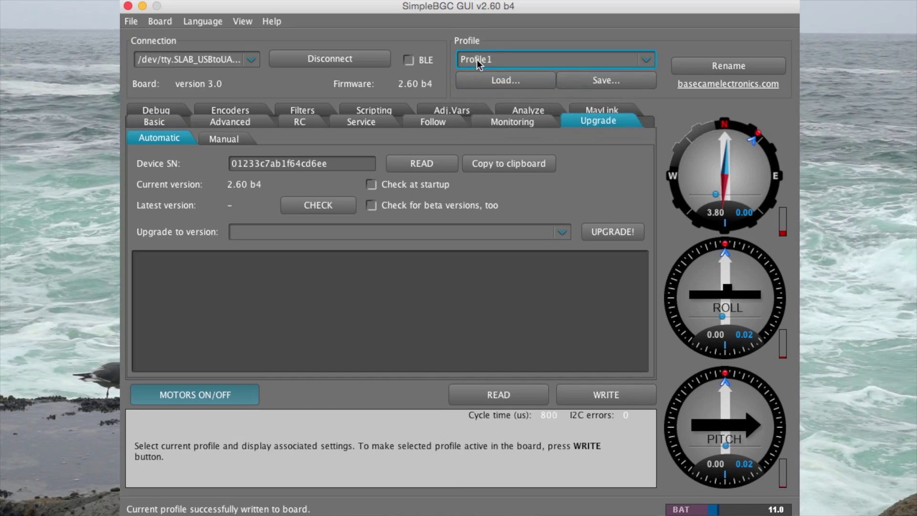
click(615, 396)
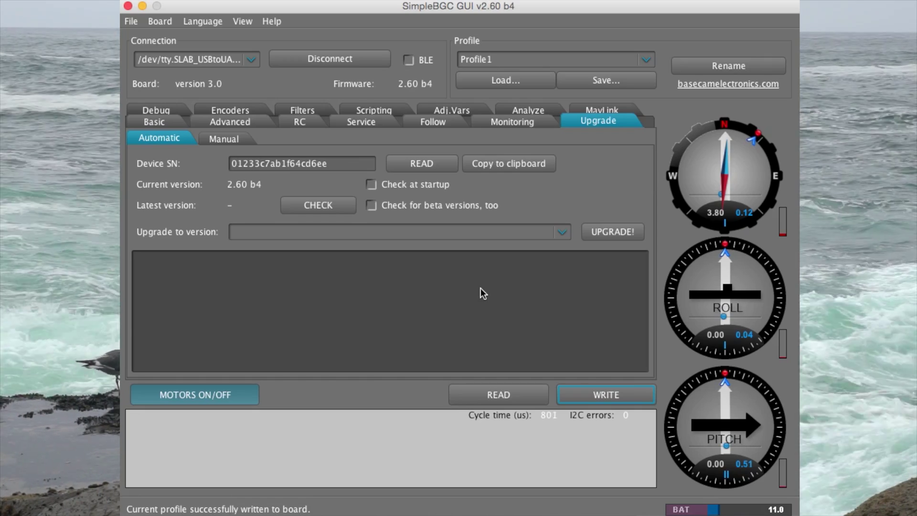
Select Profile3 and disconnect from the gimbal board
click(535, 59)
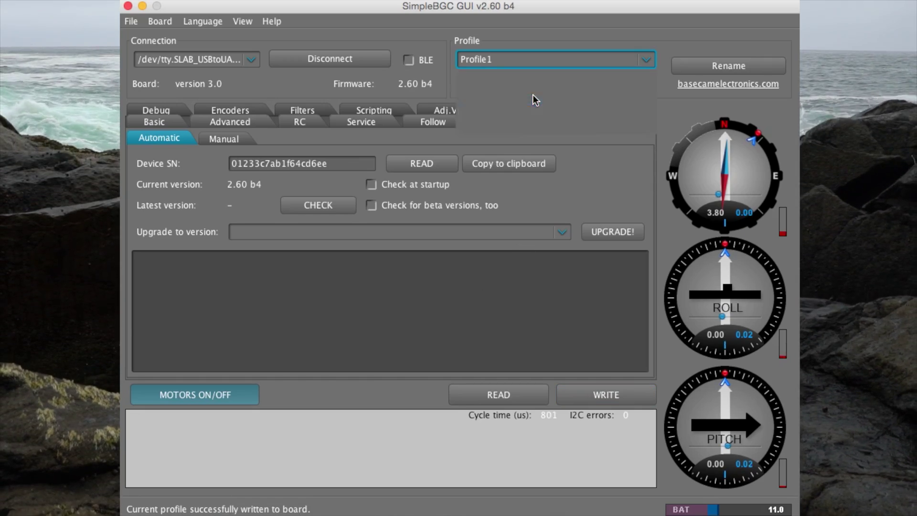
click(420, 232)
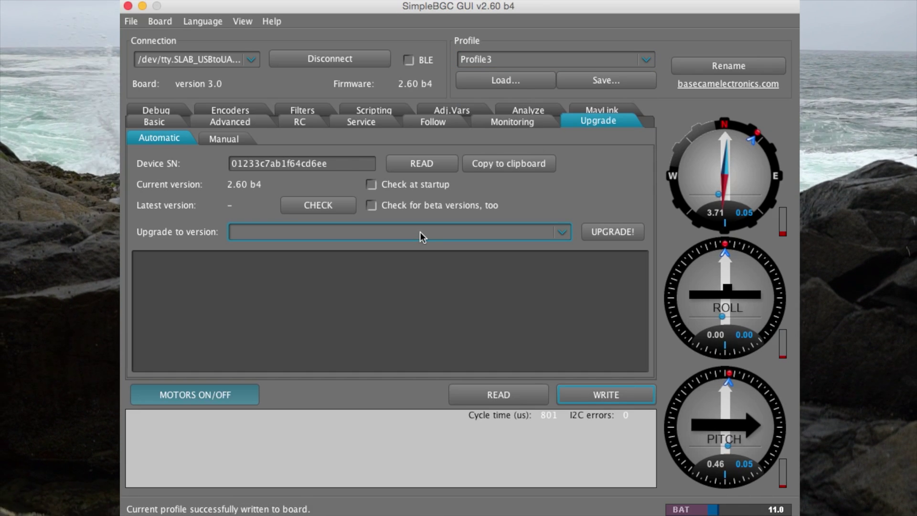
click(360, 63)
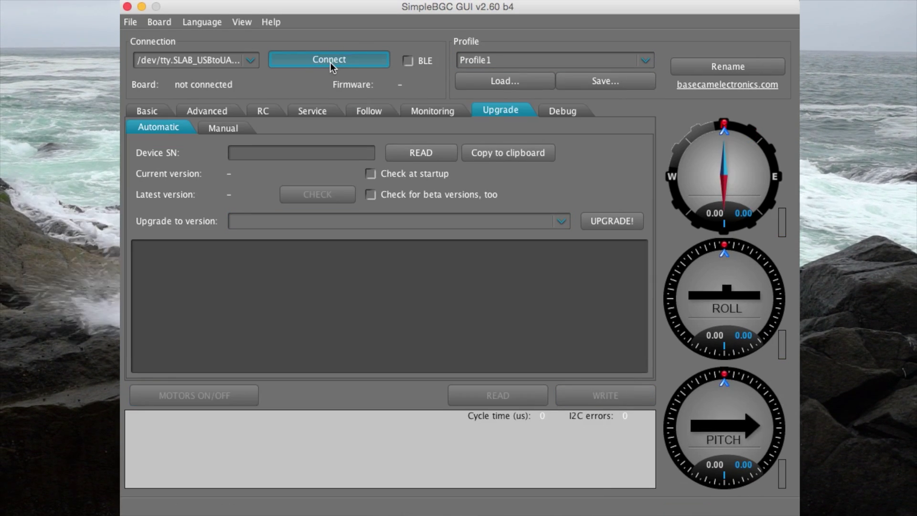
Reconnect to the board and, once Profile3 loads, show the live Monitoring graphs
click(331, 63)
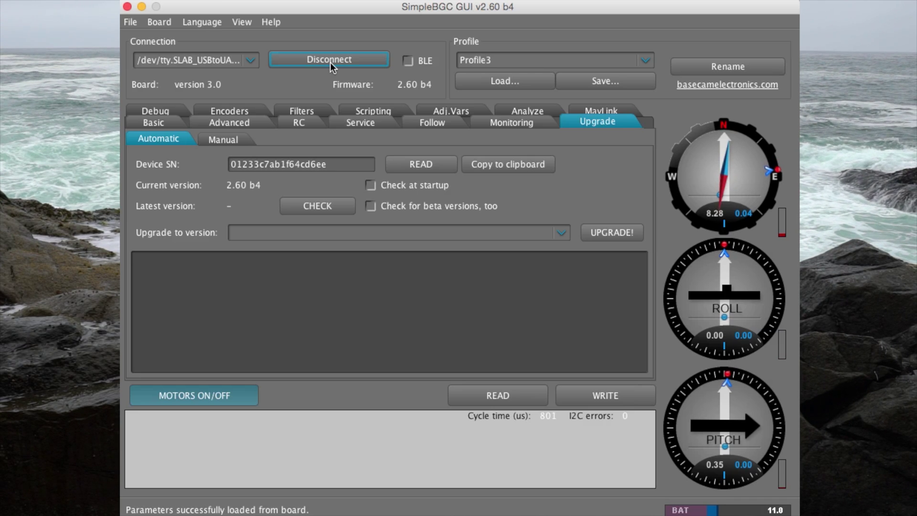
click(522, 125)
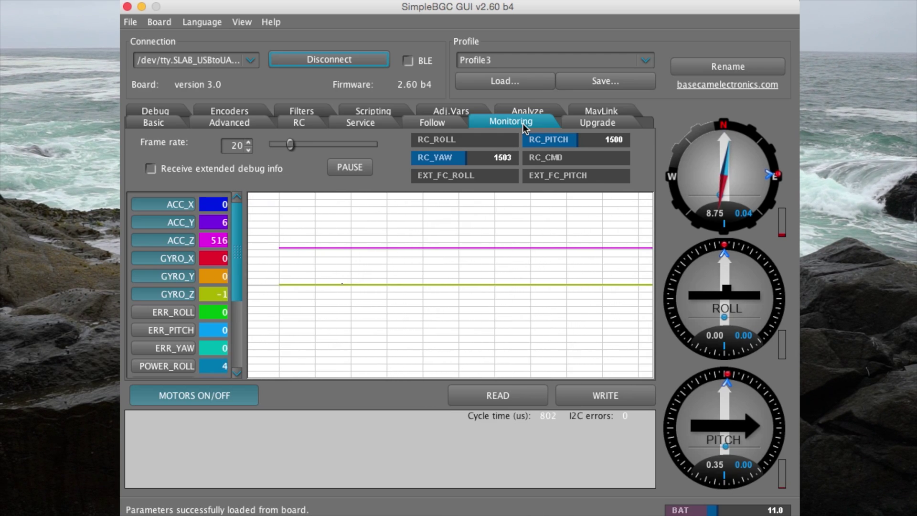
Hide the ACC_Y and ACC_Z traces, toggle GYRO_X, then return to the Basic settings
click(159, 223)
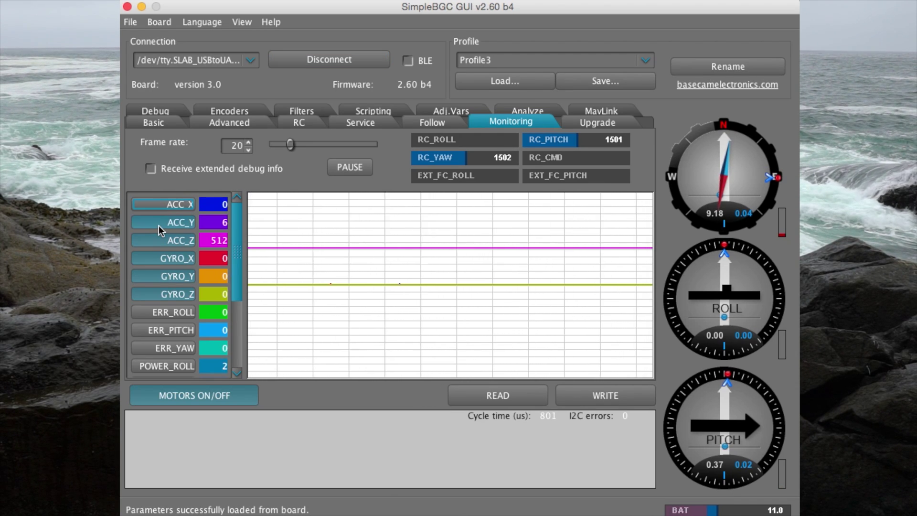
click(165, 244)
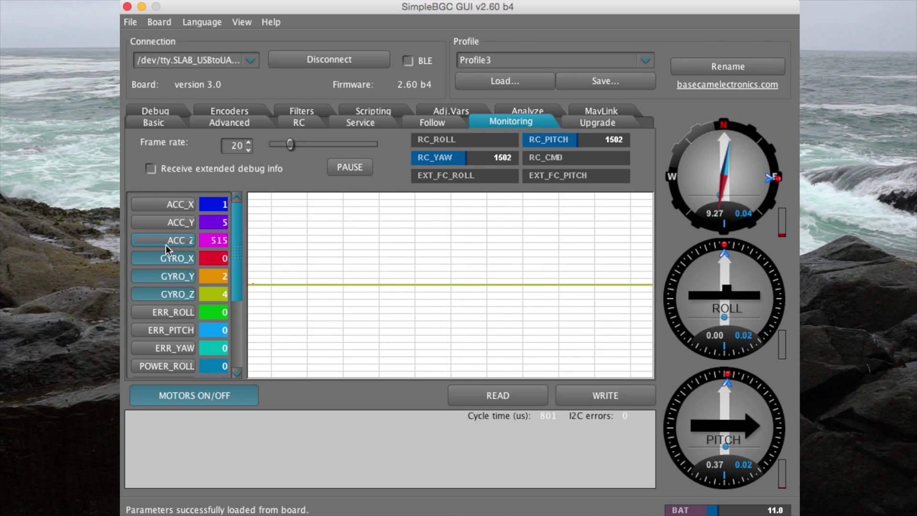
click(162, 262)
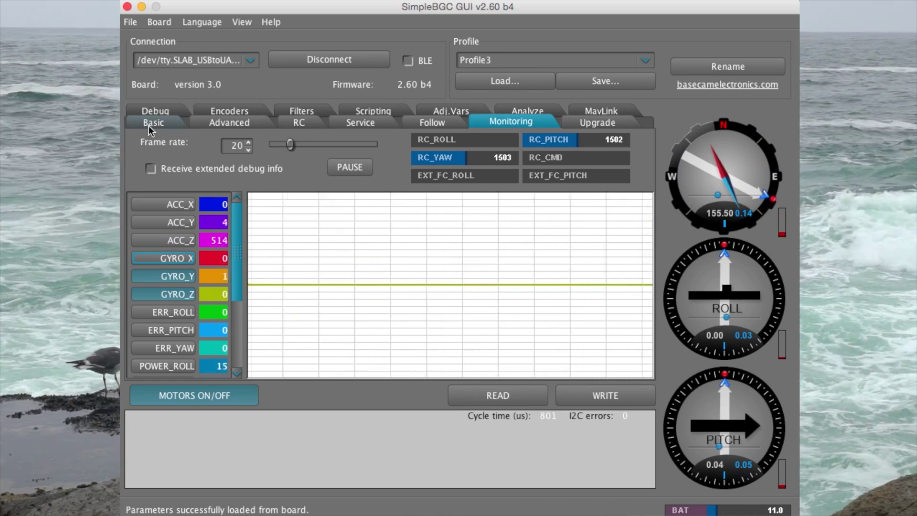
click(148, 125)
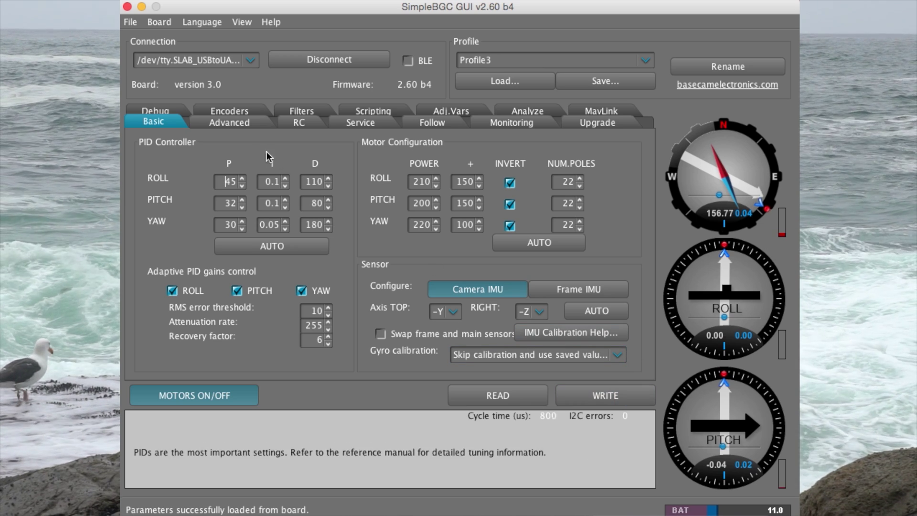
Switch to the Advanced tab to review Profile3's motor outputs, timings and IMU settings
click(224, 122)
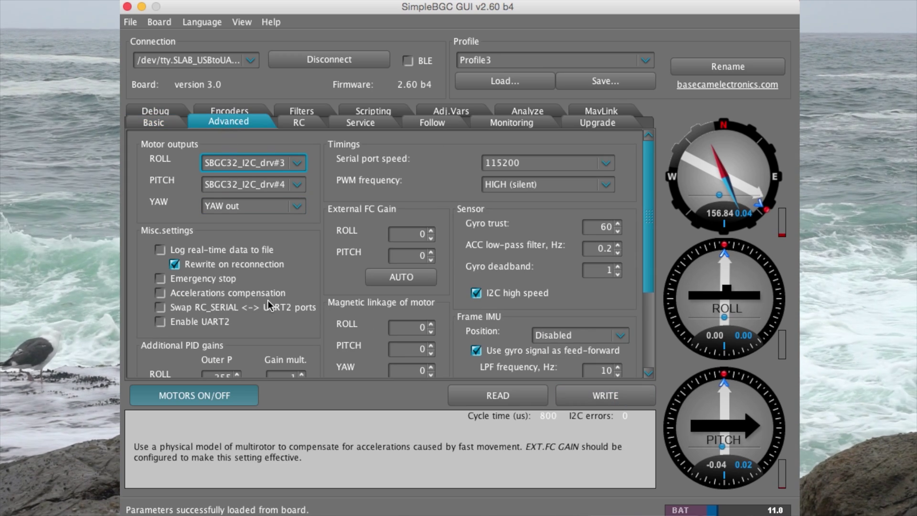
Scroll through the Advanced settings, check the notch and low-pass filters, then view the Service settings
scroll(262, 287, down, 3)
scroll(253, 282, down, 2)
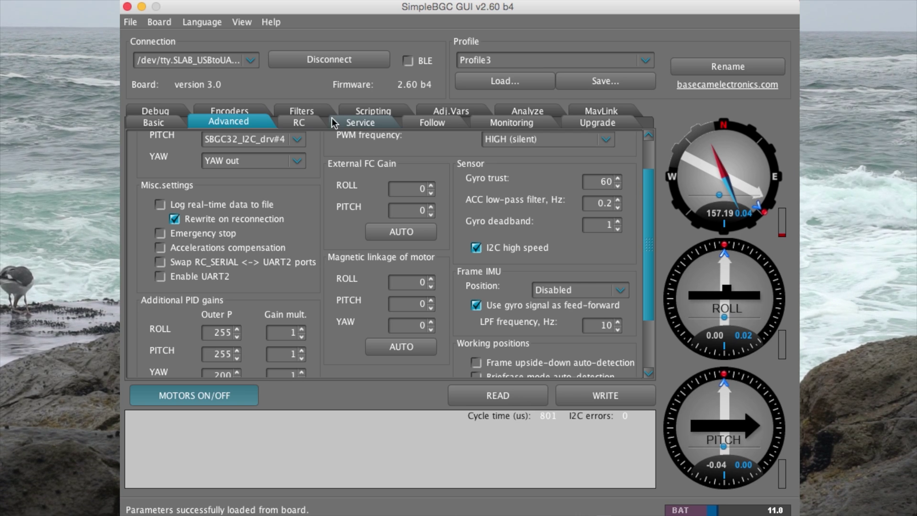
click(302, 111)
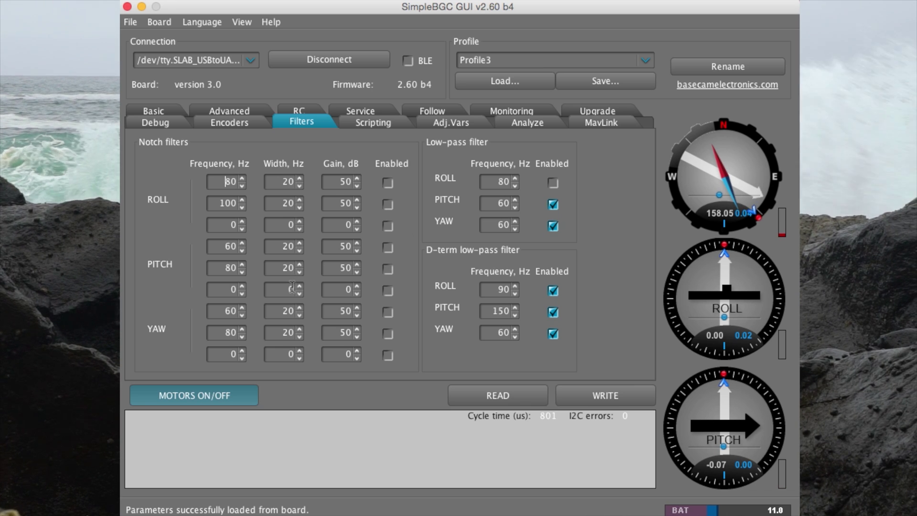
click(361, 112)
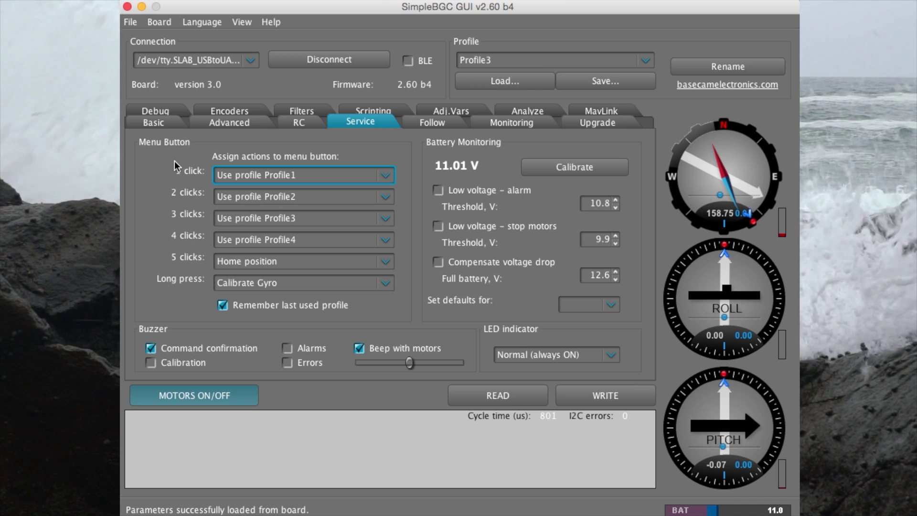
Keep Profile1 for 1 click and turn off buzzer Command confirmation and Beep with motors
click(229, 173)
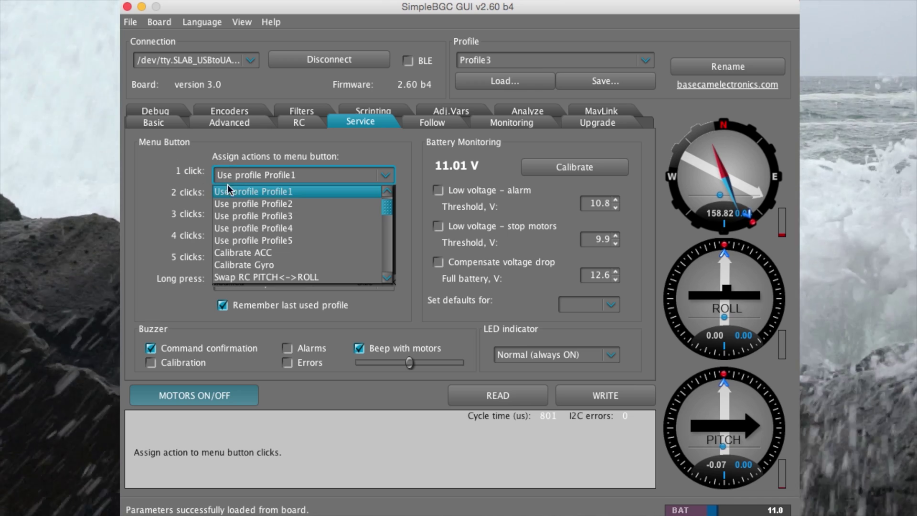
scroll(234, 216, down, 5)
click(237, 216)
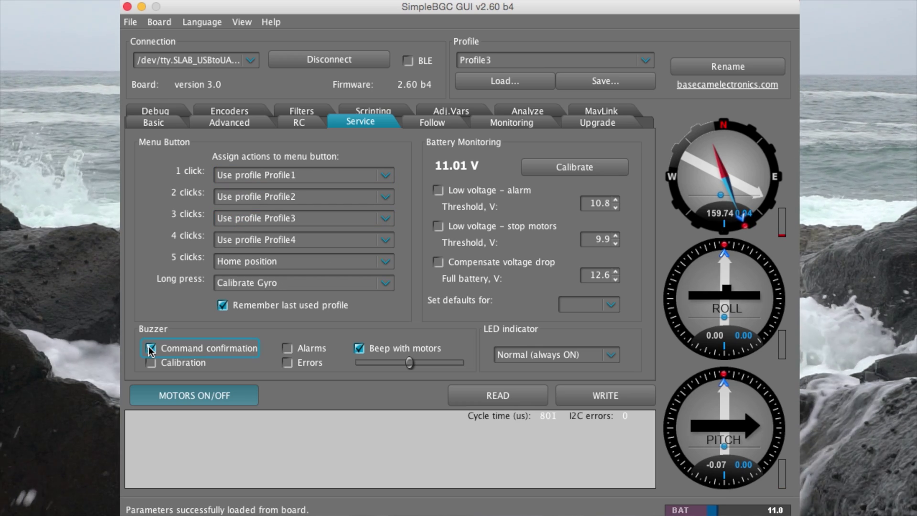
click(150, 349)
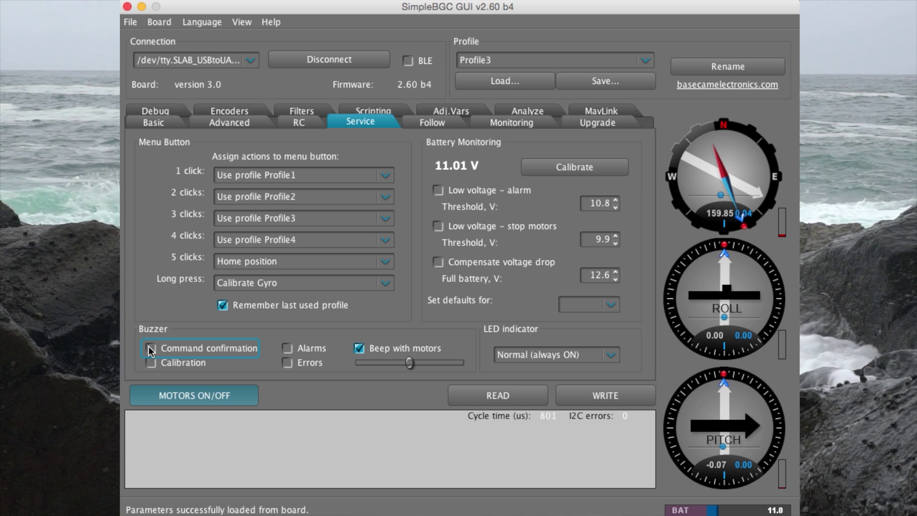
click(368, 354)
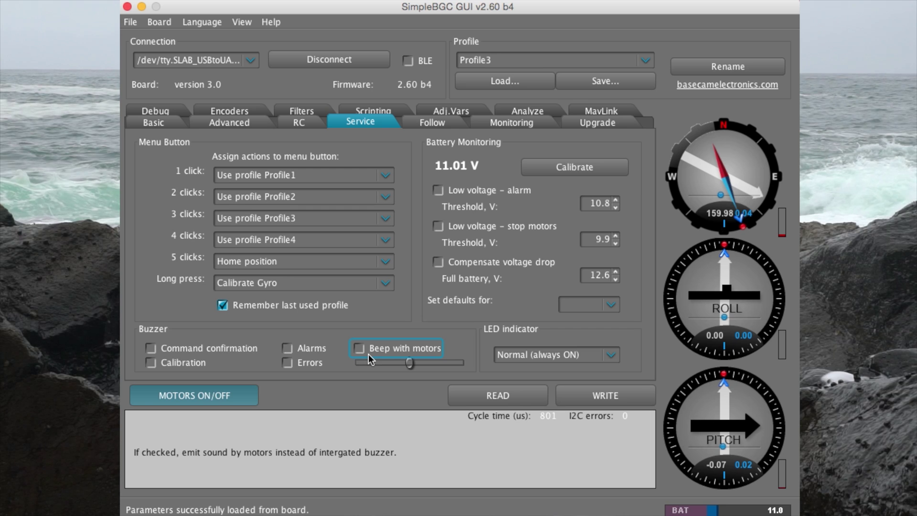
Raise the Follow tab's deadband from 10 to 11 degrees
click(429, 125)
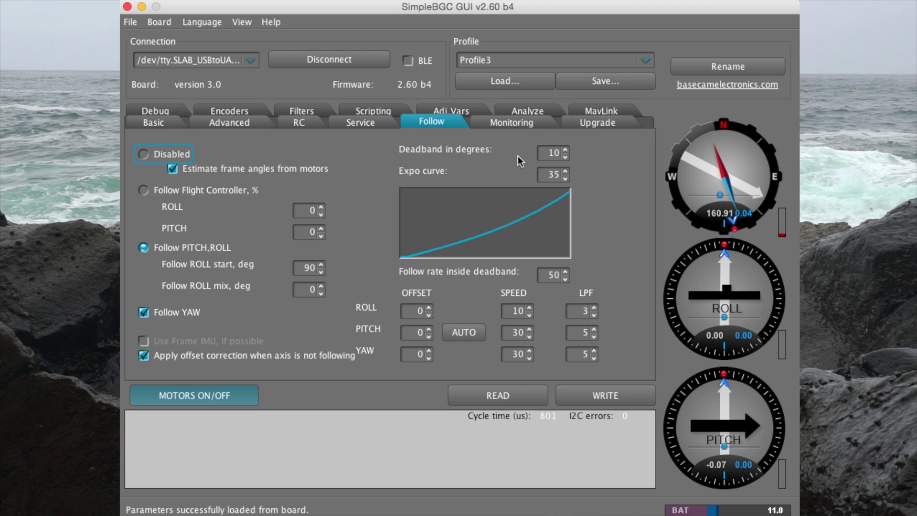
click(565, 150)
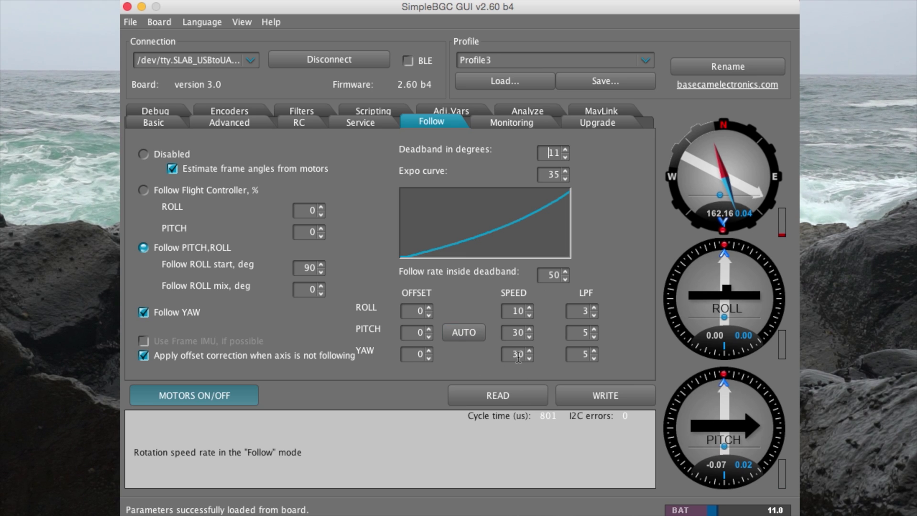
click(241, 112)
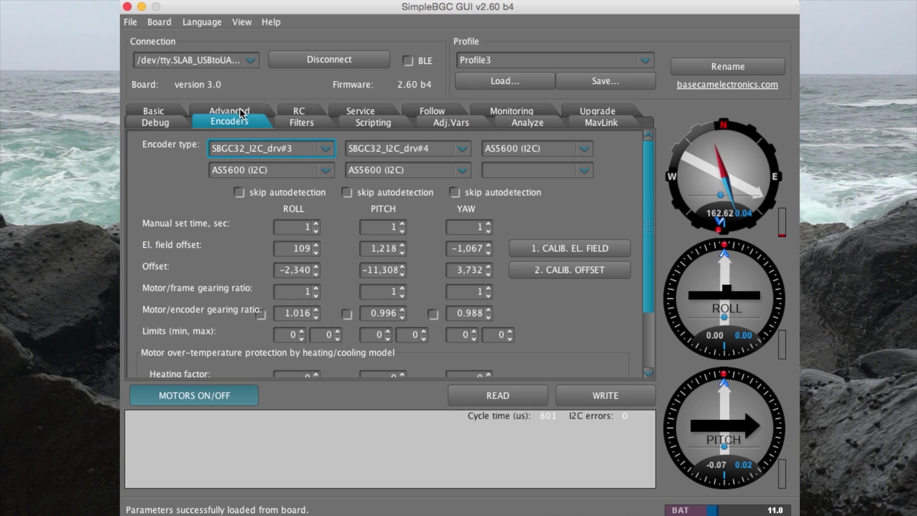
Run the encoders' 1. CALIB. EL. FIELD calibration, then start the offset calibration
click(568, 250)
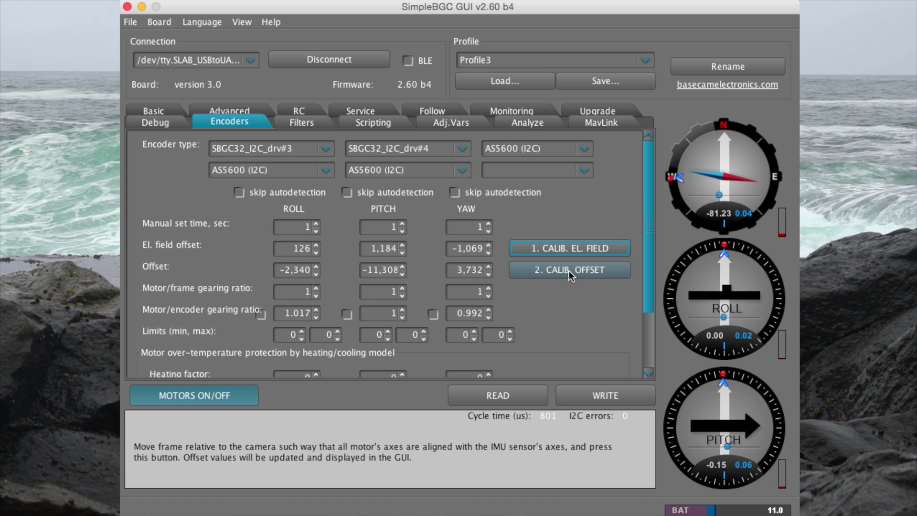
click(568, 271)
Request the board state in Debug and check it reports no encoder or I2C errors
click(167, 128)
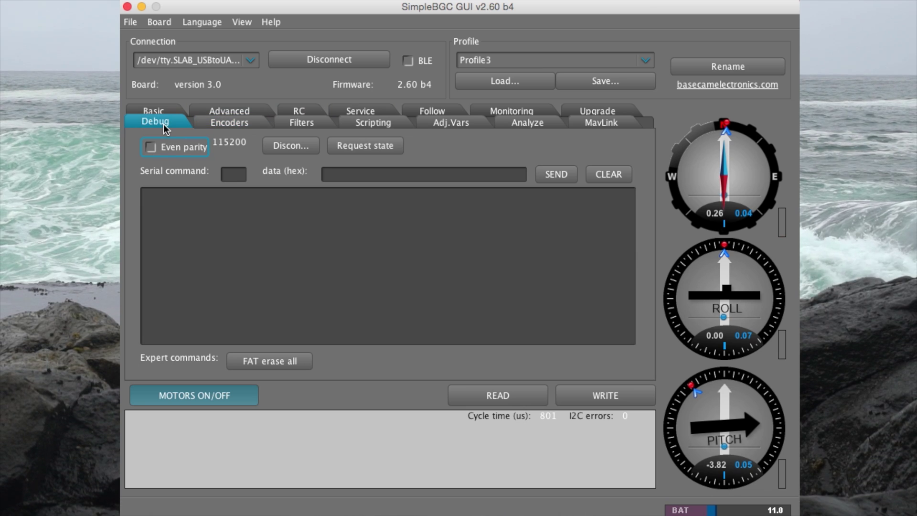
click(390, 148)
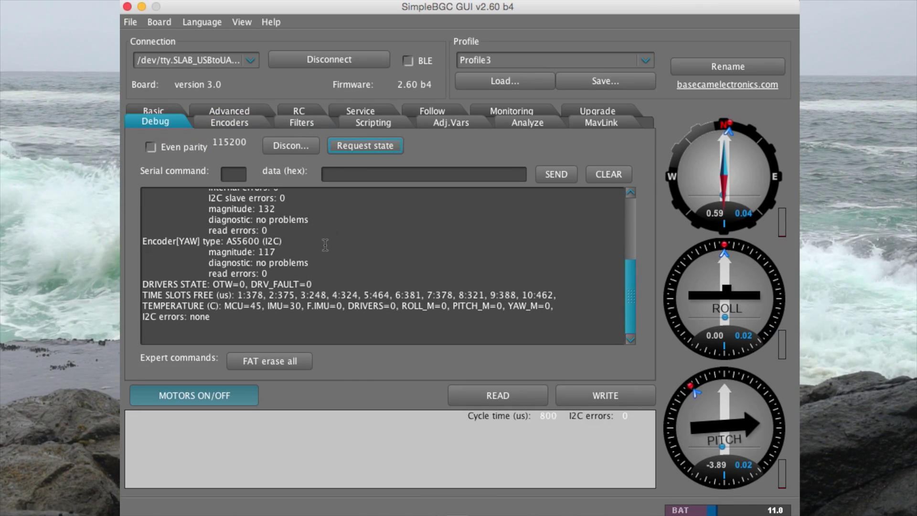
scroll(325, 245, up, 5)
scroll(326, 245, down, 5)
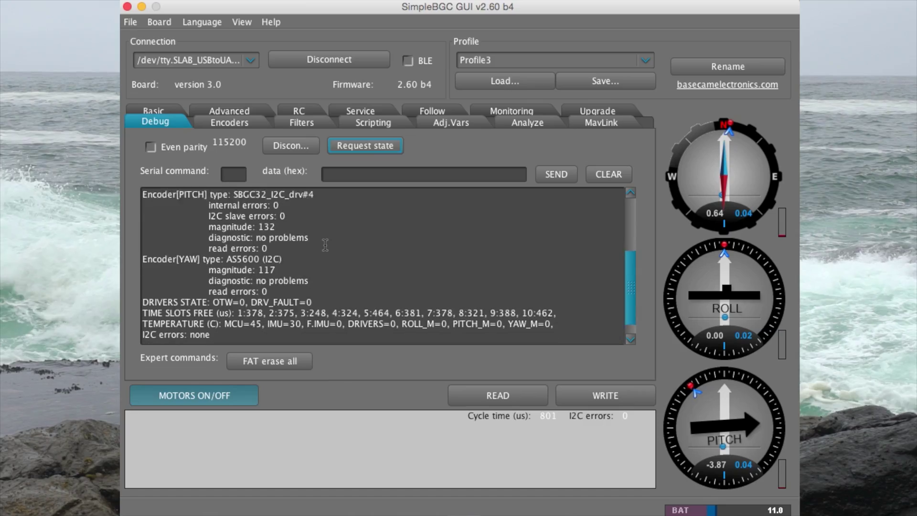